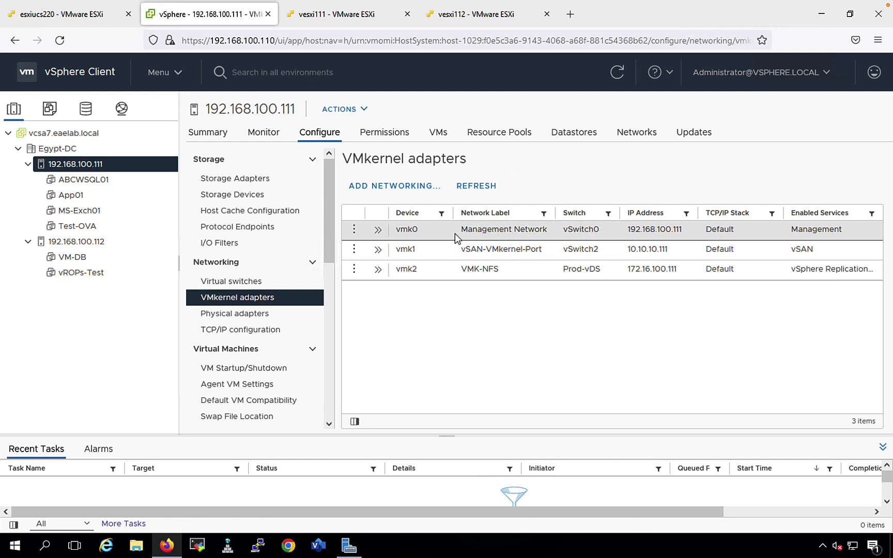
- Examine the network label and IP address of the vSAN VMkernel adapter on host 192.168.100.111
{"action": "double_click", "coordinate": [517, 231]}
{"action": "left_click_drag", "start_coordinate": [511, 250], "coordinate": [583, 249]}
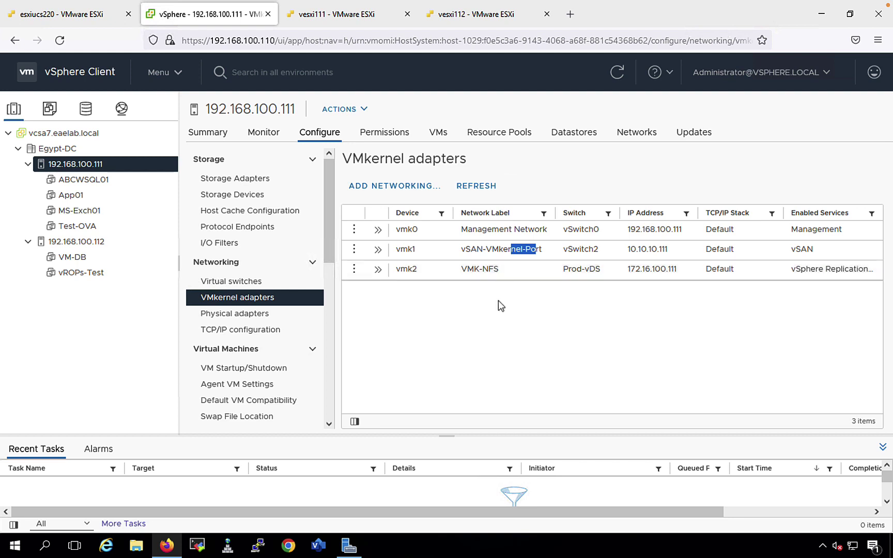
{"action": "left_click", "coordinate": [489, 250]}
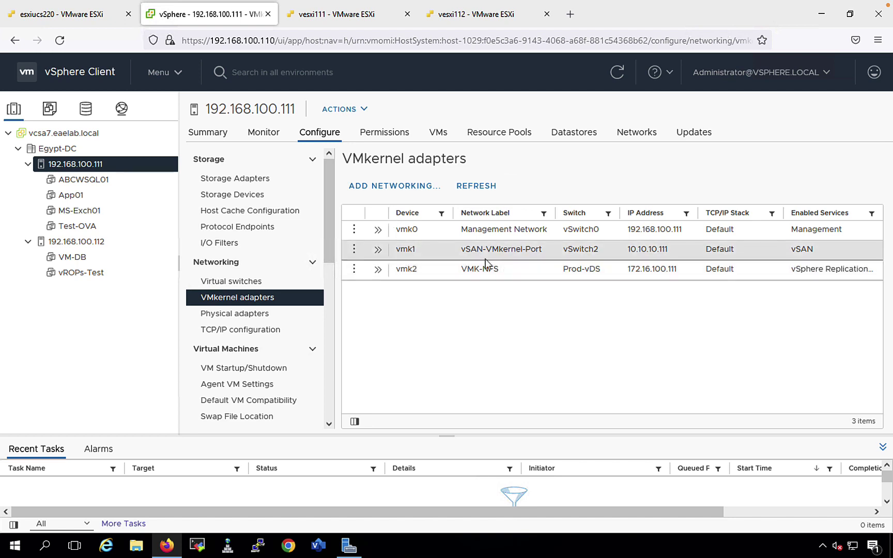
{"action": "left_click_drag", "start_coordinate": [471, 252], "coordinate": [505, 252]}
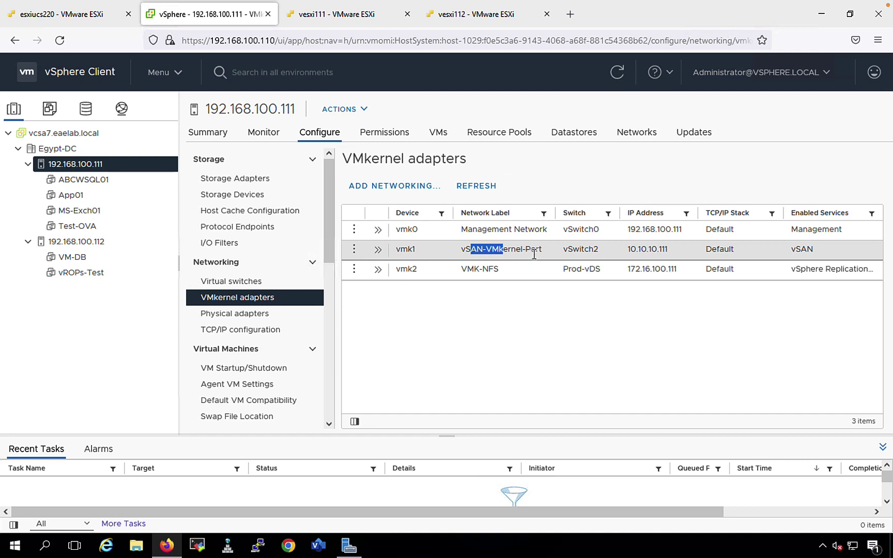
{"action": "left_click_drag", "start_coordinate": [668, 249], "coordinate": [630, 248]}
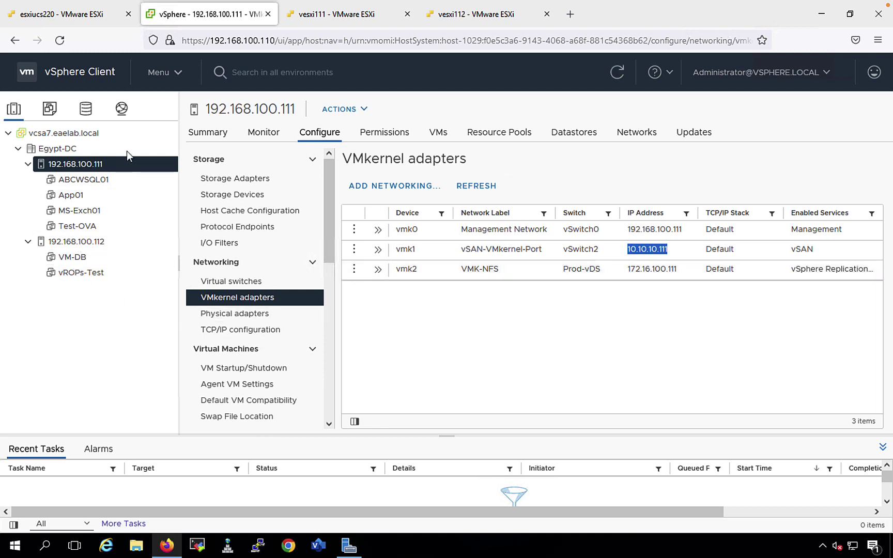
- Create a distributed port group named VMK-vSAN on the Prod-vDS switch with the default settings
{"action": "left_click", "coordinate": [121, 109]}
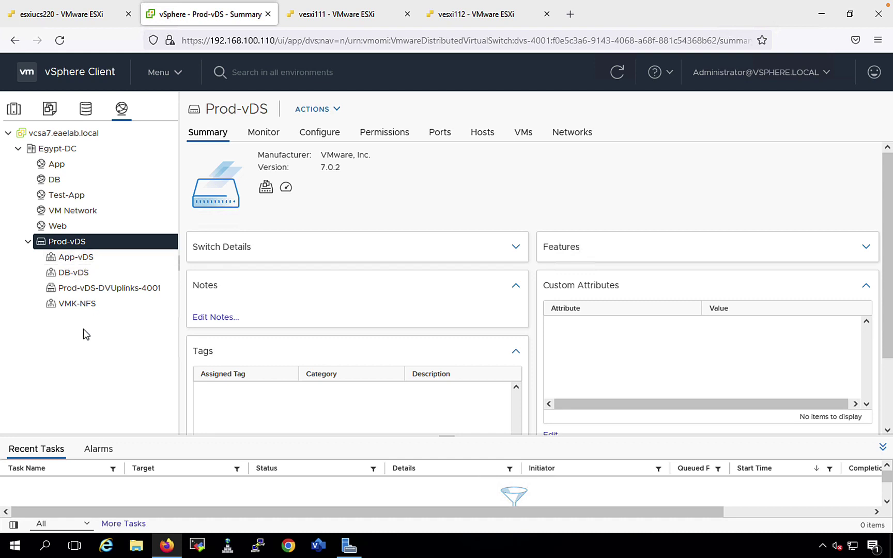
{"action": "right_click", "coordinate": [76, 242]}
{"action": "mouse_move", "coordinate": [154, 280]}
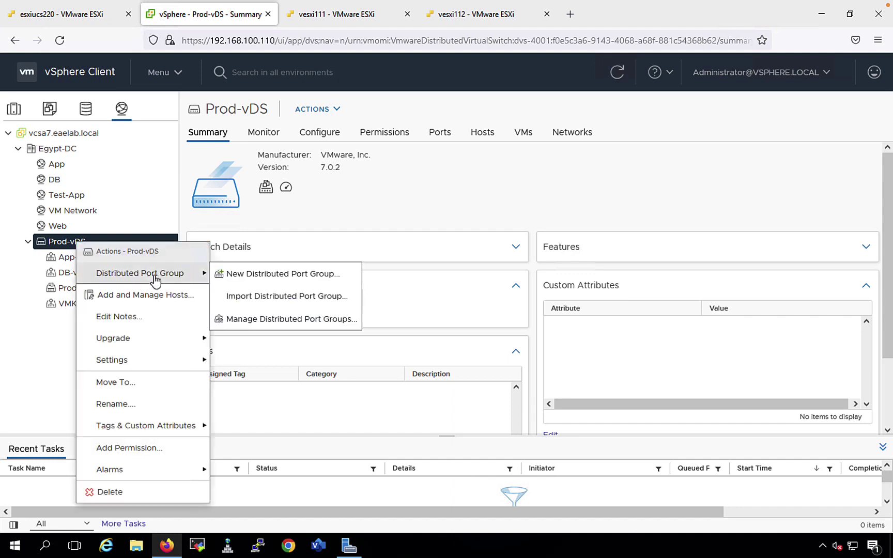
{"action": "left_click", "coordinate": [257, 279]}
{"action": "left_click_drag", "start_coordinate": [456, 190], "coordinate": [351, 190]}
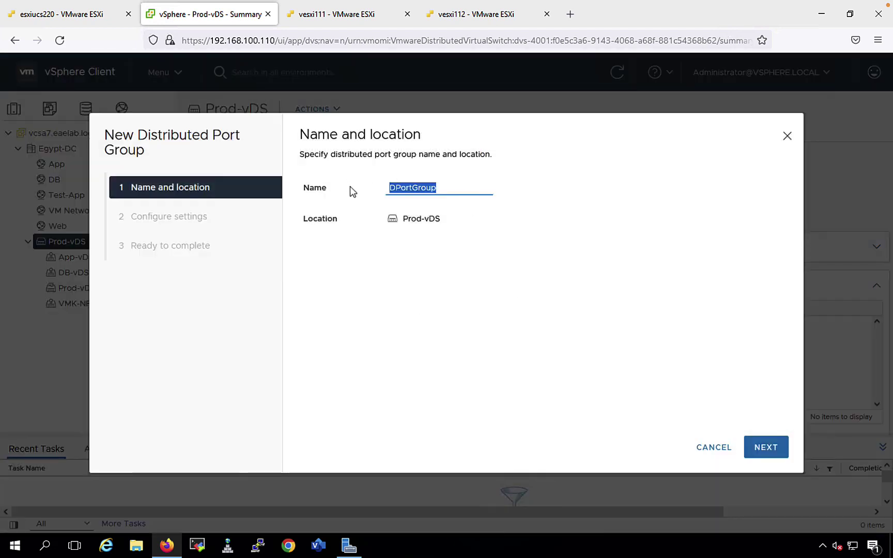
{"action": "type", "text": "VMK-vSAN"}
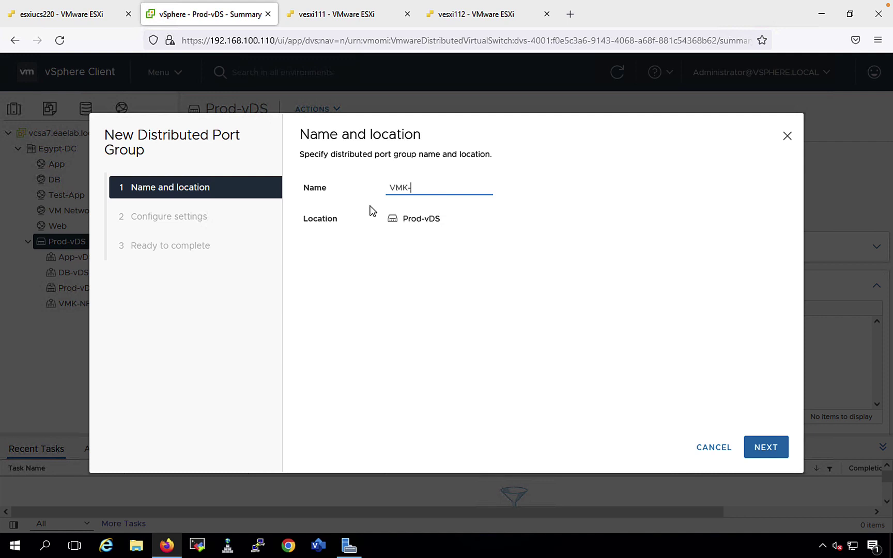
{"action": "left_click", "coordinate": [765, 447]}
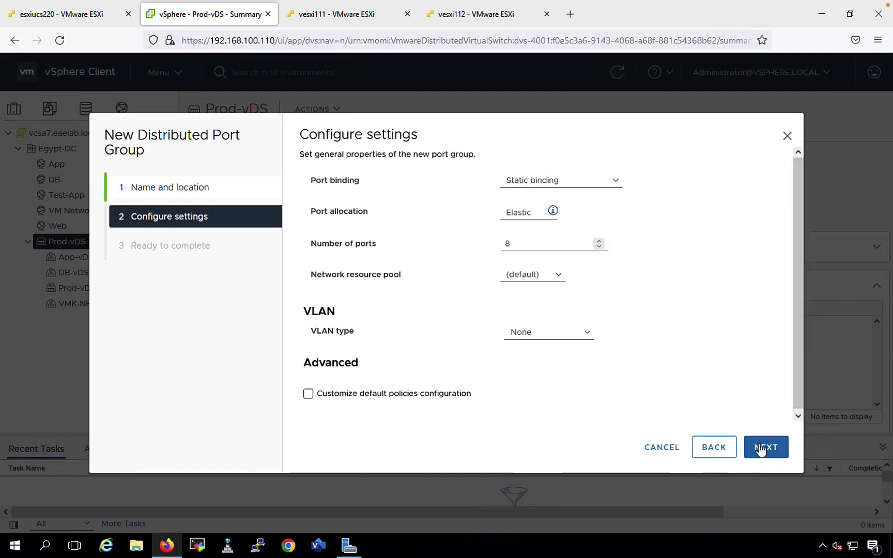
{"action": "left_click", "coordinate": [760, 448]}
{"action": "left_click", "coordinate": [763, 447]}
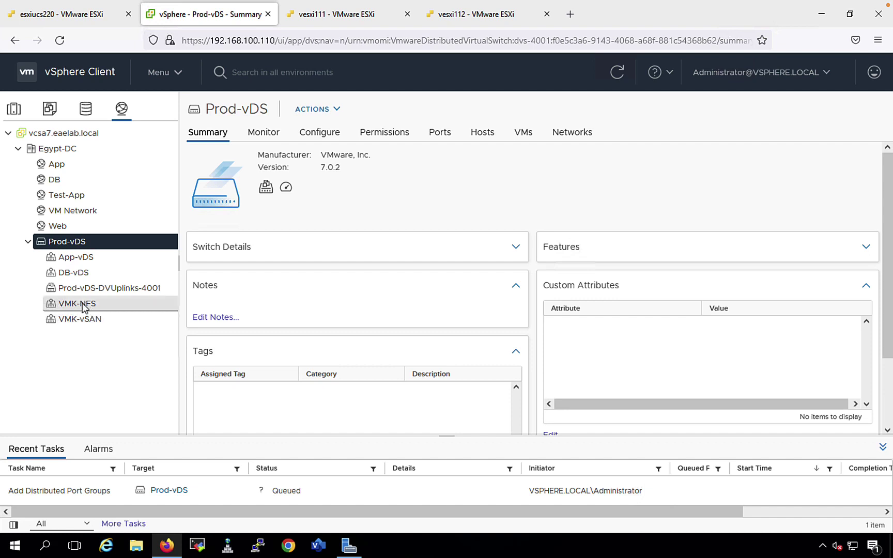
- Recheck the host's vSAN VMkernel adapter and start the Manage host networking task on the Prod-vDS switch
{"action": "left_click", "coordinate": [14, 110]}
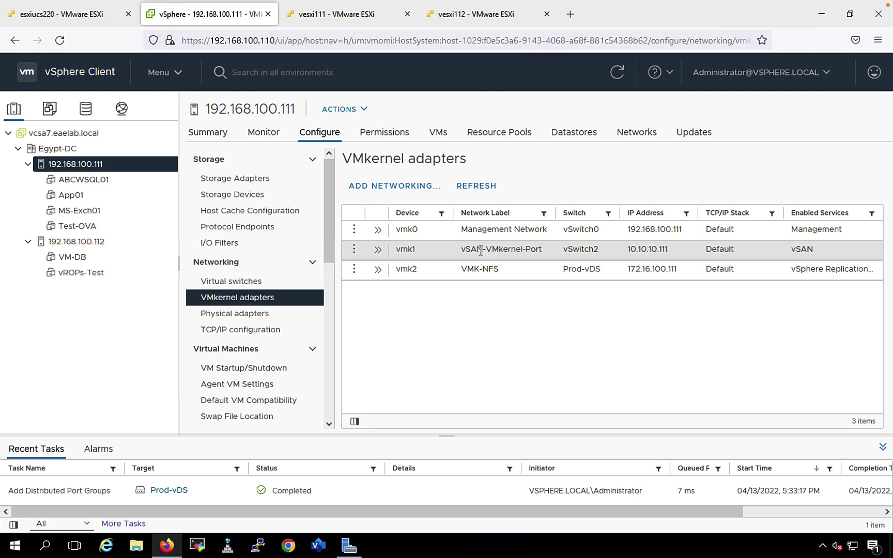
{"action": "left_click_drag", "start_coordinate": [471, 250], "coordinate": [516, 258]}
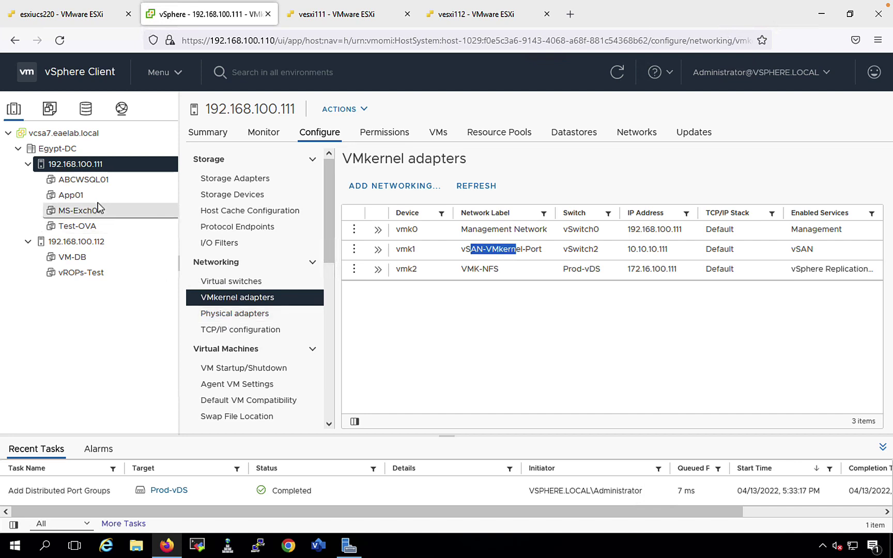
{"action": "left_click", "coordinate": [121, 108]}
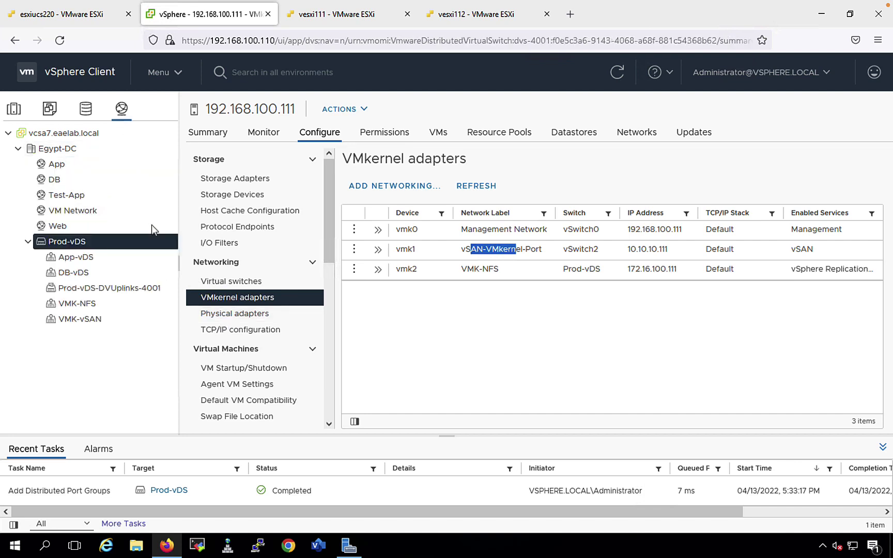
{"action": "right_click", "coordinate": [71, 247]}
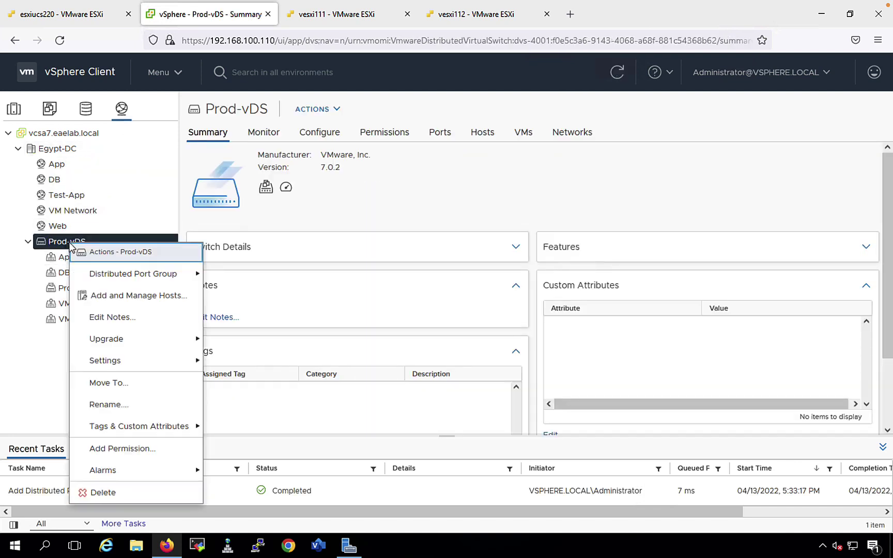
{"action": "left_click", "coordinate": [150, 303]}
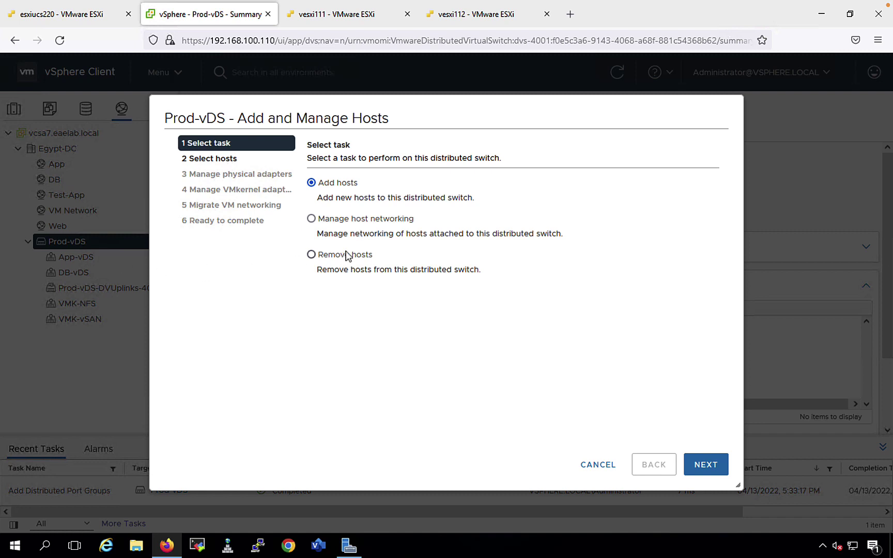
{"action": "left_click", "coordinate": [311, 218]}
{"action": "left_click", "coordinate": [709, 468]}
- Choose 192.168.100.111 as the member host to manage and keep its physical adapter assignments
{"action": "left_click", "coordinate": [351, 188]}
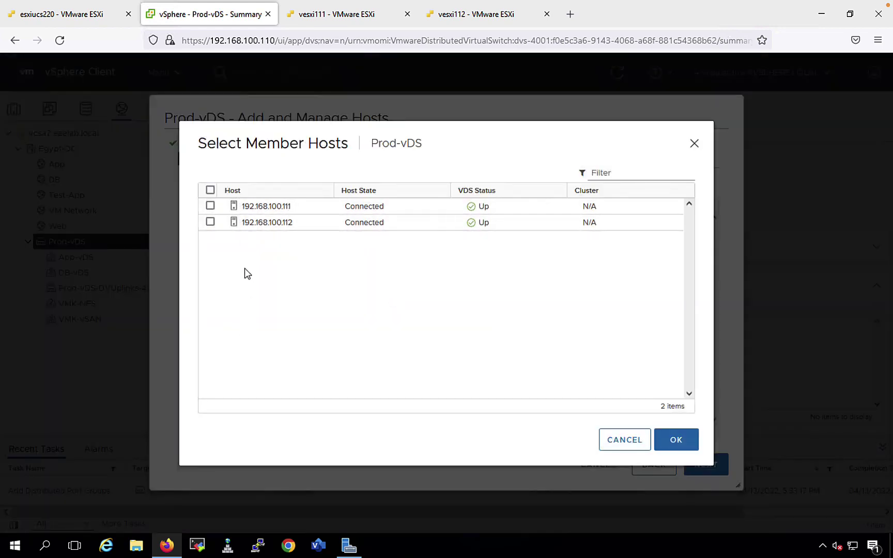
{"action": "left_click", "coordinate": [211, 206]}
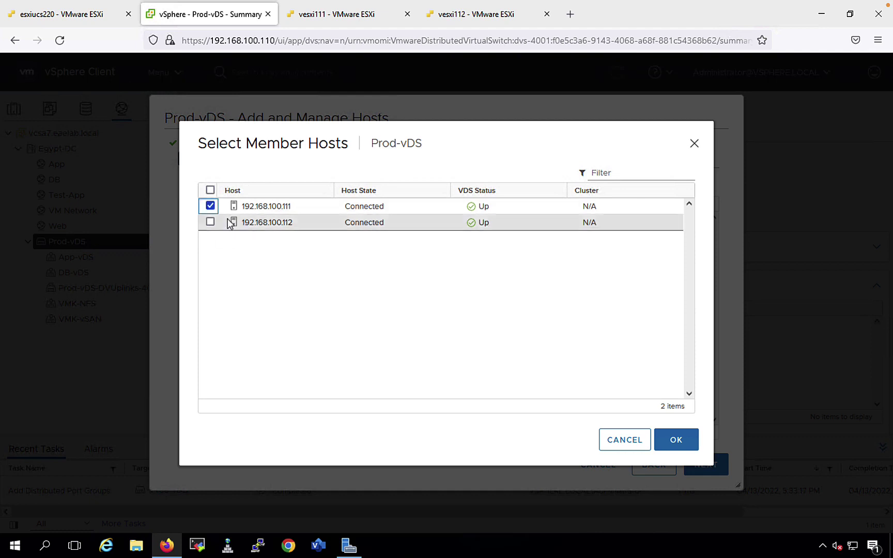
{"action": "left_click", "coordinate": [677, 441]}
{"action": "left_click", "coordinate": [711, 468]}
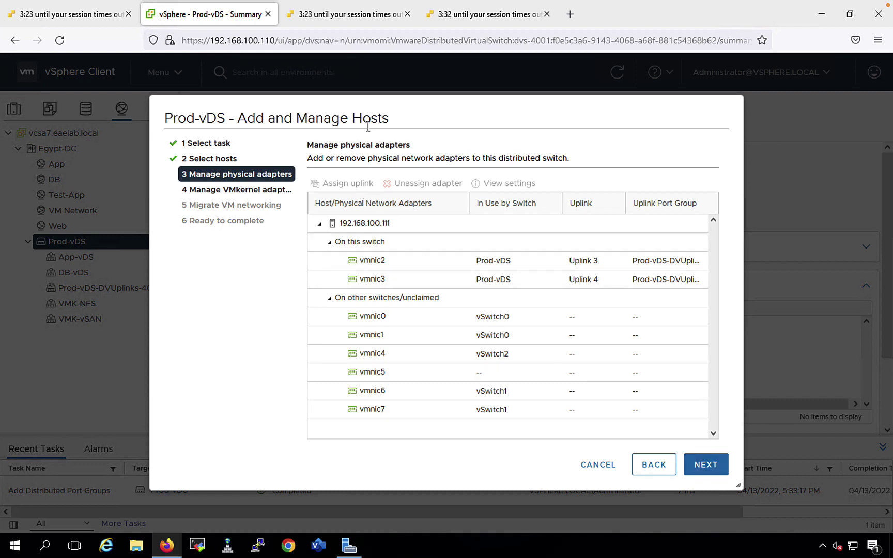
{"action": "left_click_drag", "start_coordinate": [325, 148], "coordinate": [403, 147]}
{"action": "left_click", "coordinate": [703, 465]}
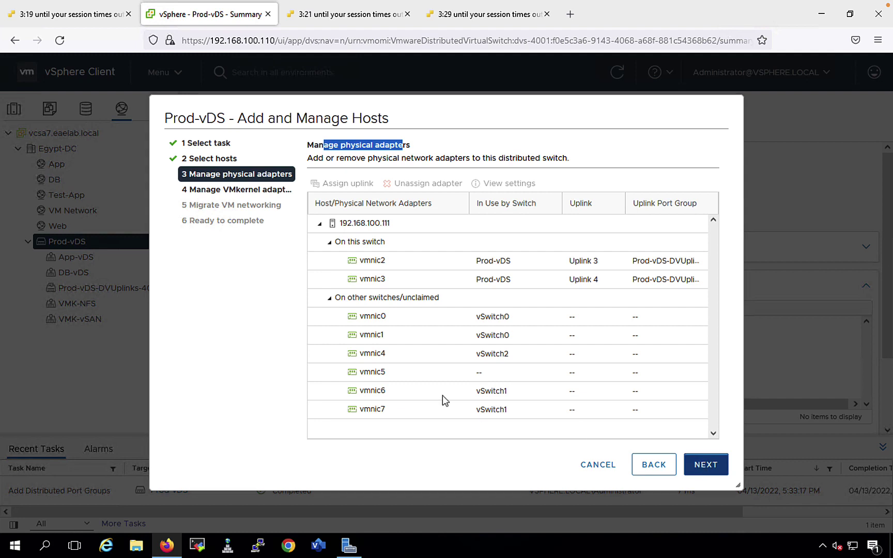
- Reassign the vmk1 VMkernel adapter from vSwitch2 to the VMK-vSAN port group
{"action": "left_click_drag", "start_coordinate": [314, 145], "coordinate": [411, 140]}
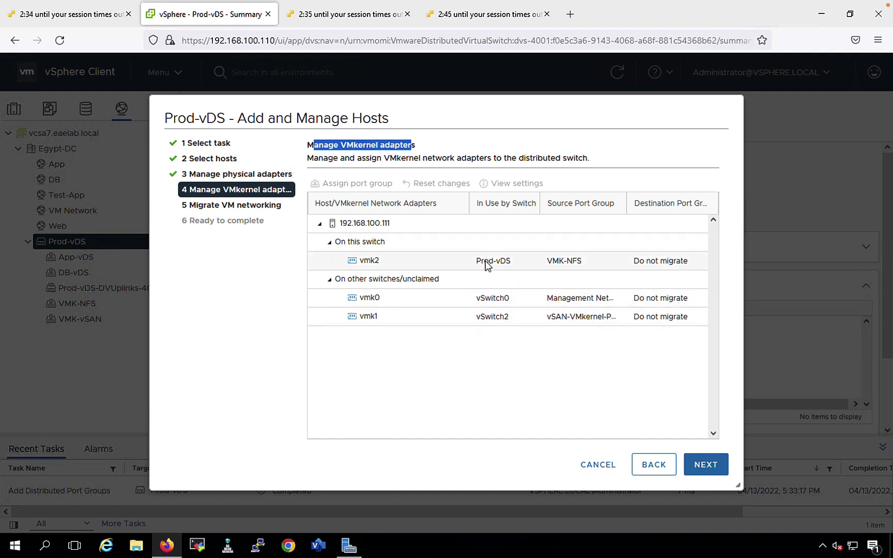
{"action": "left_click", "coordinate": [399, 322]}
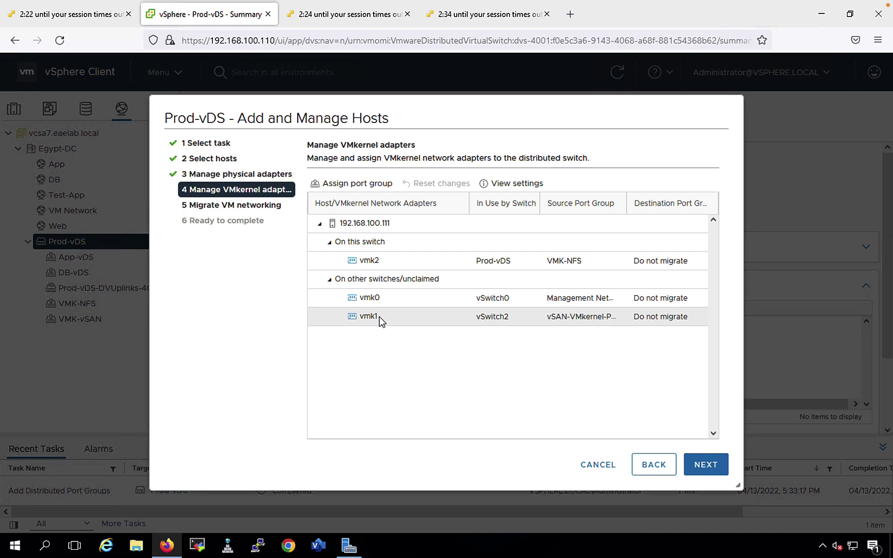
{"action": "left_click", "coordinate": [365, 184]}
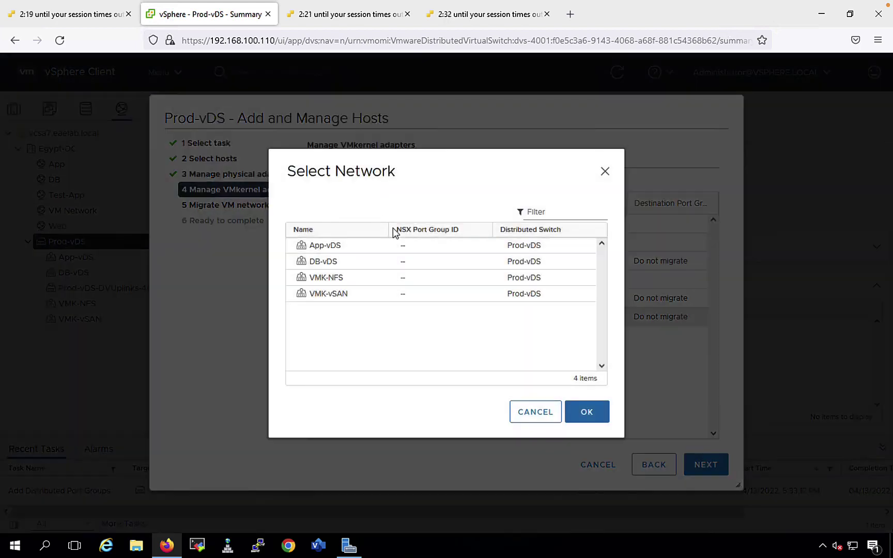
{"action": "left_click", "coordinate": [327, 299]}
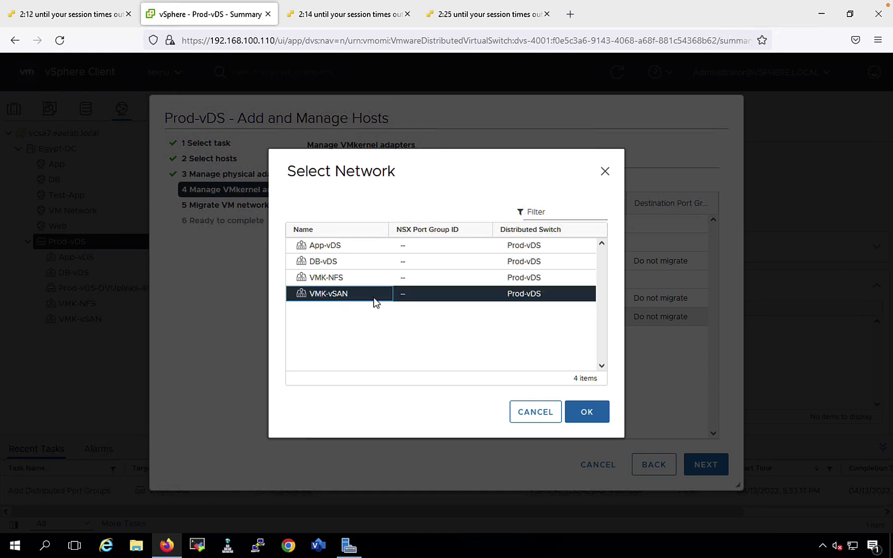
{"action": "left_click", "coordinate": [586, 413]}
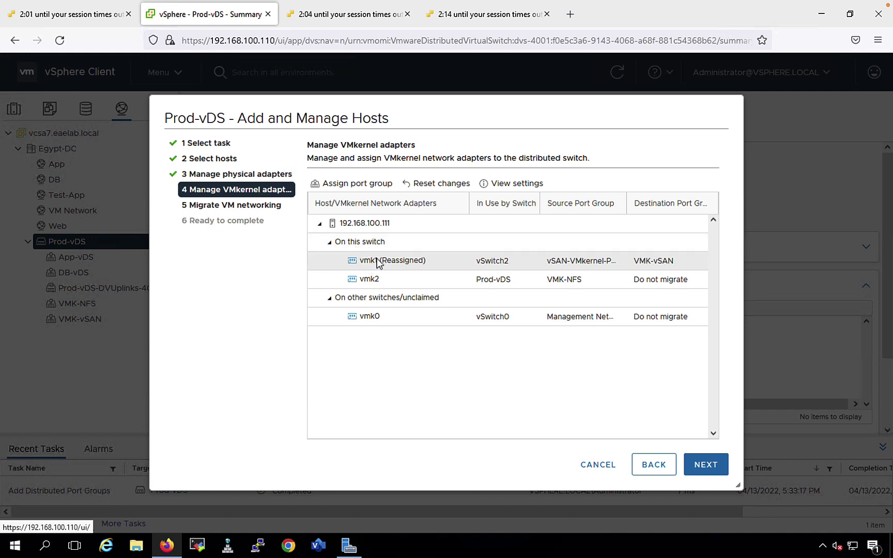
- Skip the VM networking migration and finish the host networking changes on Prod-vDS
{"action": "left_click", "coordinate": [702, 466]}
{"action": "left_click", "coordinate": [702, 466]}
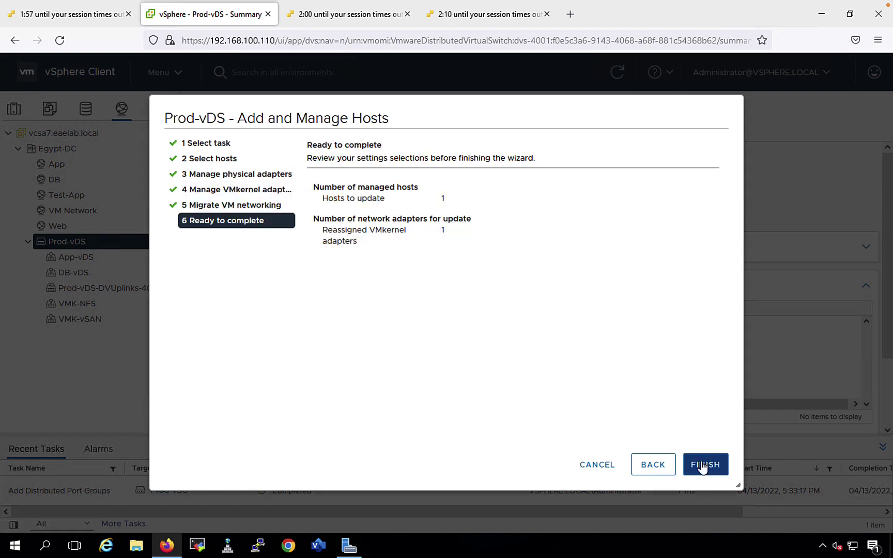
{"action": "left_click", "coordinate": [702, 467]}
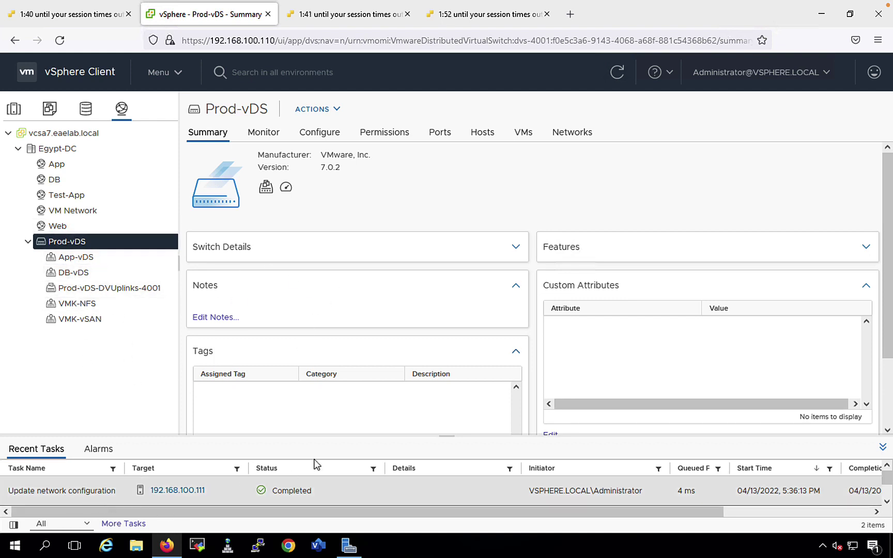
- Review the recent tasks and compare the vSAN VMkernel adapters of hosts 192.168.100.111 and 192.168.100.112
{"action": "left_click_drag", "start_coordinate": [447, 436], "coordinate": [448, 350]}
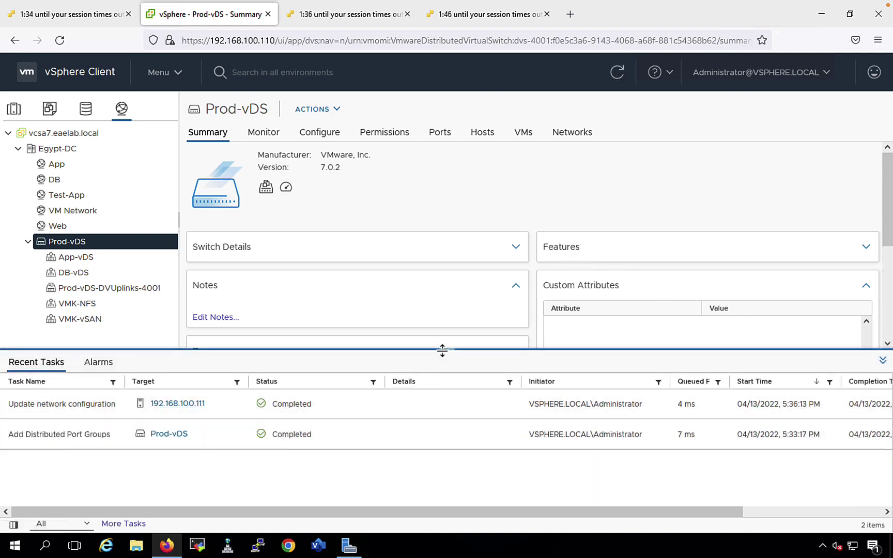
{"action": "left_click_drag", "start_coordinate": [442, 350], "coordinate": [439, 458]}
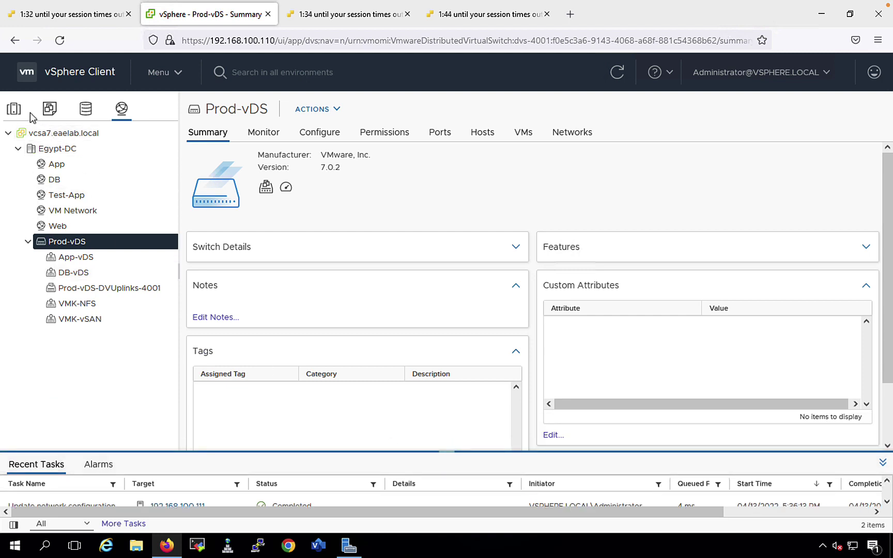
{"action": "left_click", "coordinate": [14, 110]}
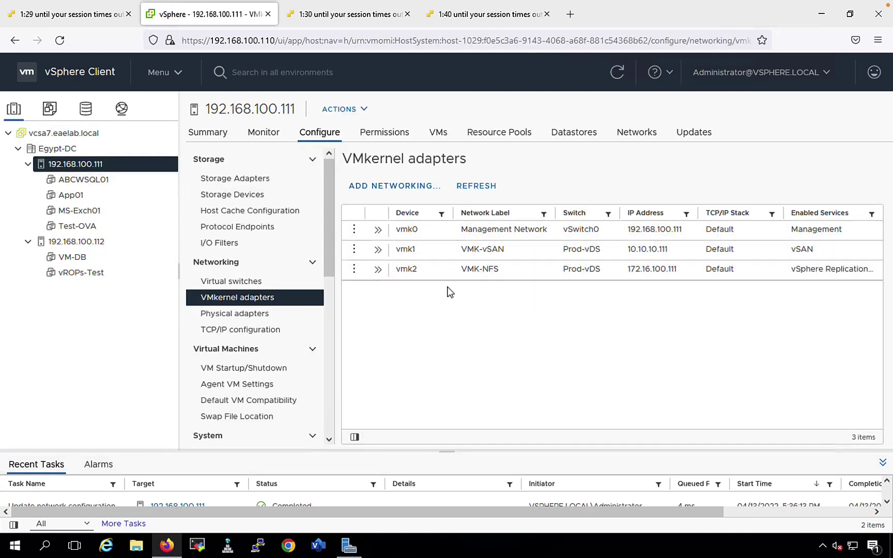
{"action": "left_click_drag", "start_coordinate": [466, 250], "coordinate": [596, 252]}
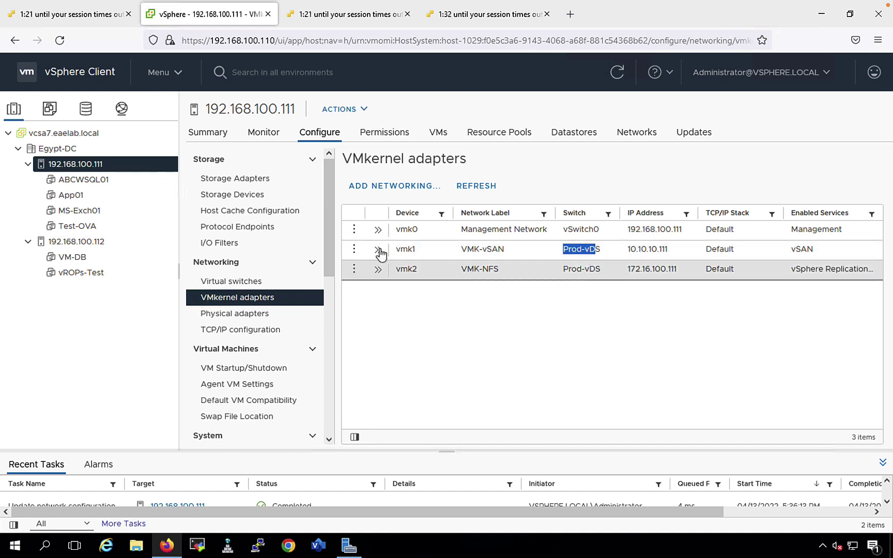
{"action": "left_click", "coordinate": [79, 244]}
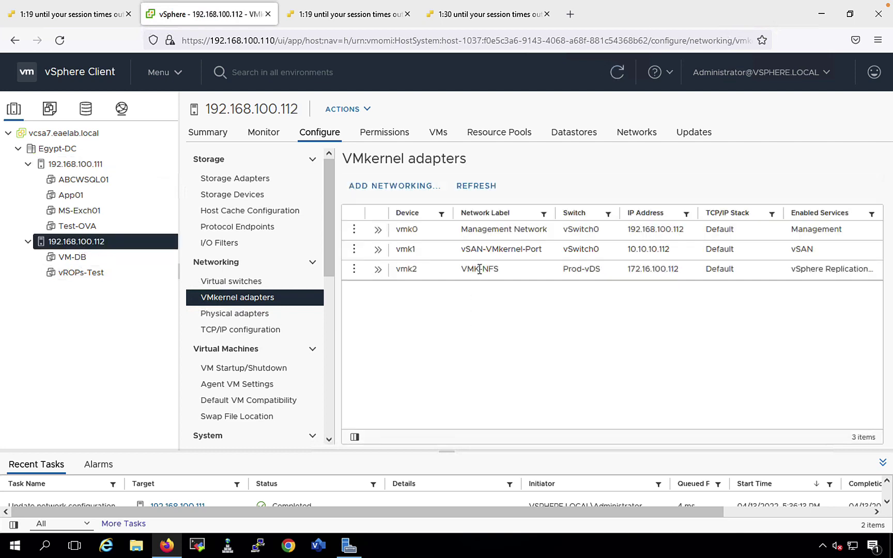
{"action": "left_click_drag", "start_coordinate": [491, 253], "coordinate": [470, 252]}
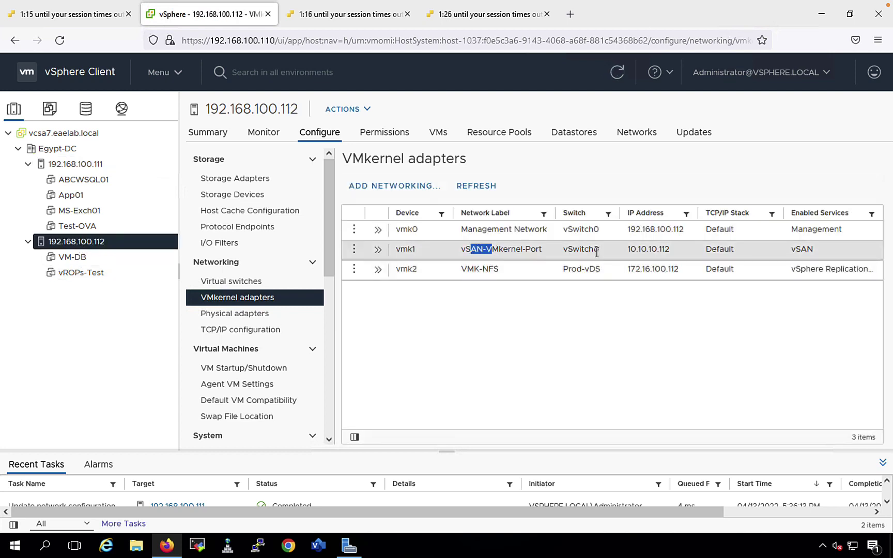
{"action": "left_click", "coordinate": [101, 164]}
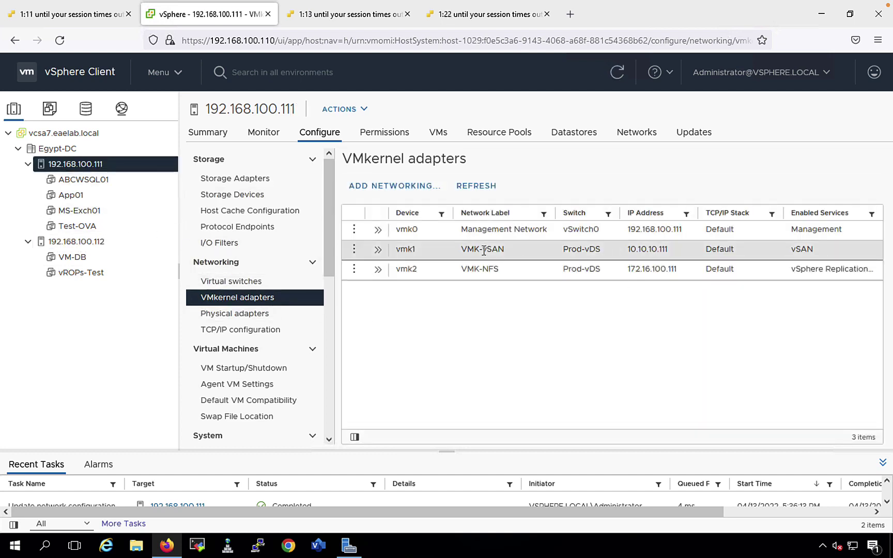
{"action": "left_click_drag", "start_coordinate": [469, 248], "coordinate": [657, 254]}
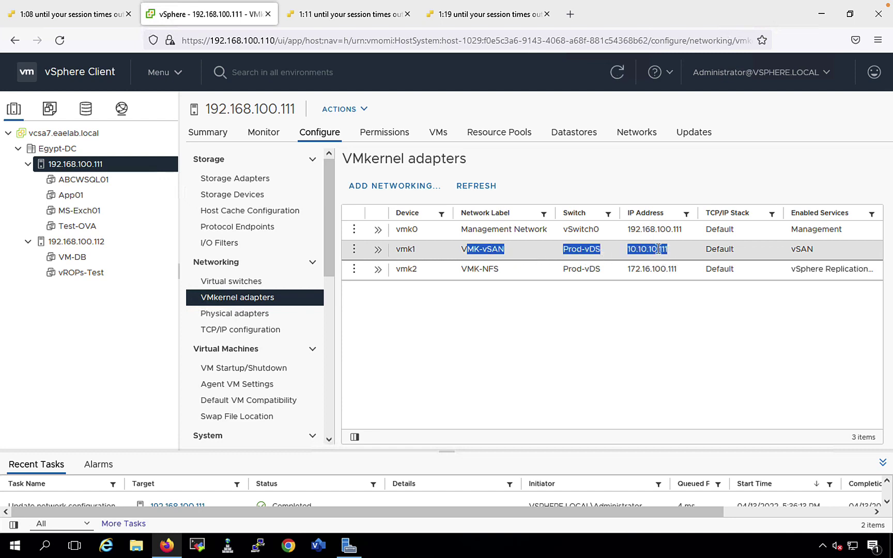
{"action": "left_click", "coordinate": [663, 301]}
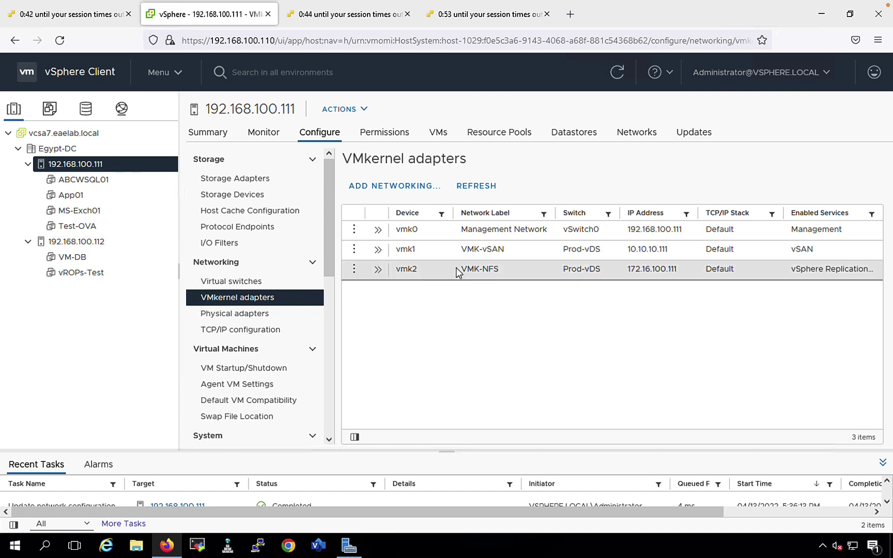
- Check the VMkernel adapters of host 192.168.100.112, and start the Manage host networking task of Add and Manage Hosts on Prod-vDS
{"action": "left_click", "coordinate": [76, 242]}
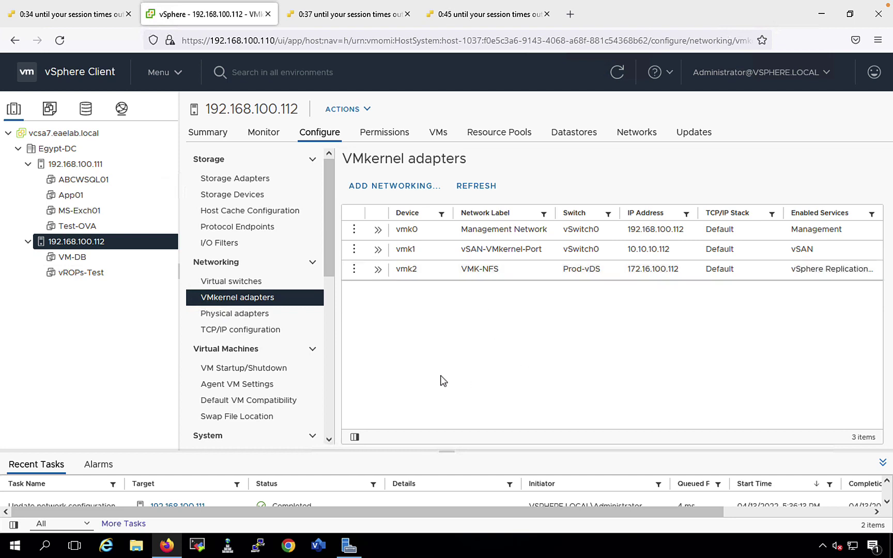
{"action": "left_click", "coordinate": [122, 109]}
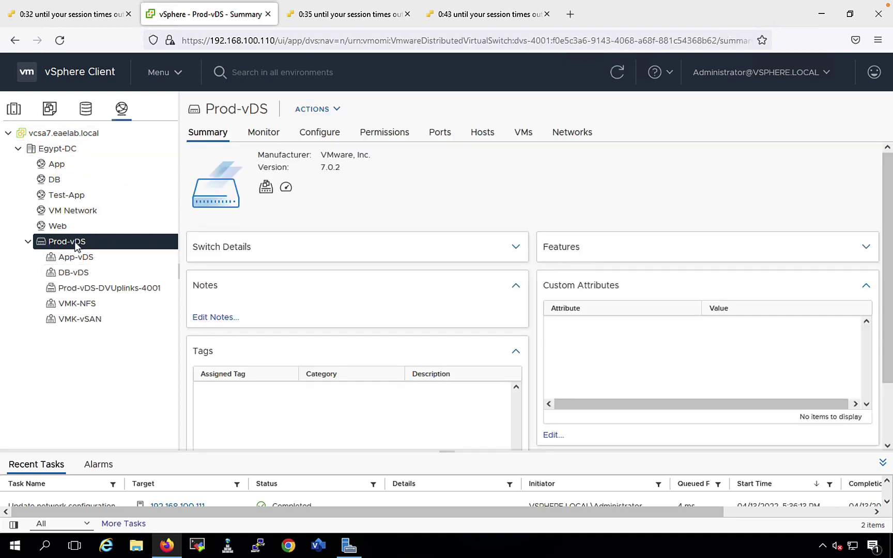
{"action": "right_click", "coordinate": [75, 243]}
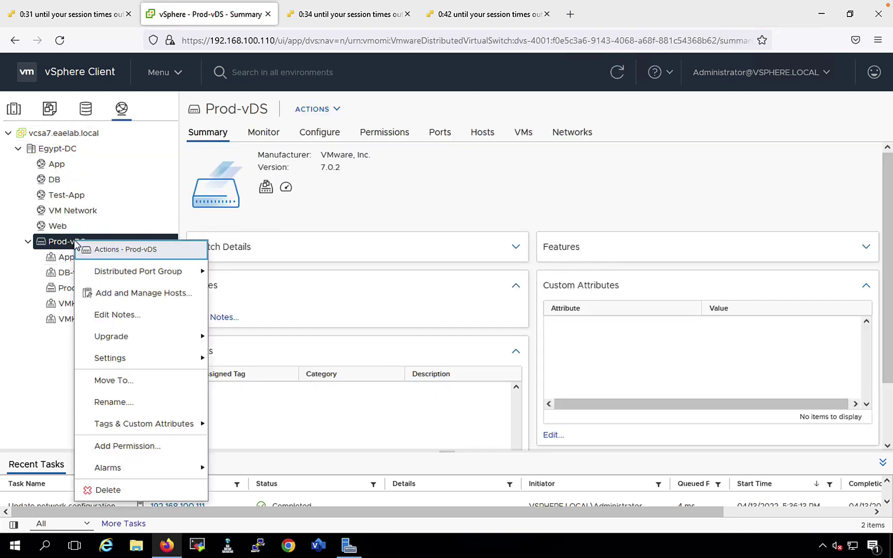
{"action": "left_click", "coordinate": [139, 293]}
{"action": "left_click", "coordinate": [368, 219]}
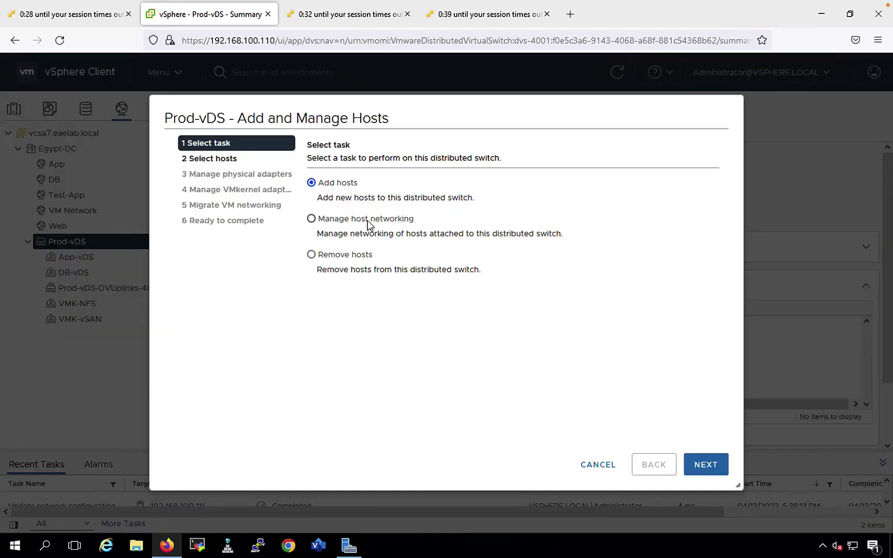
{"action": "left_click", "coordinate": [706, 464]}
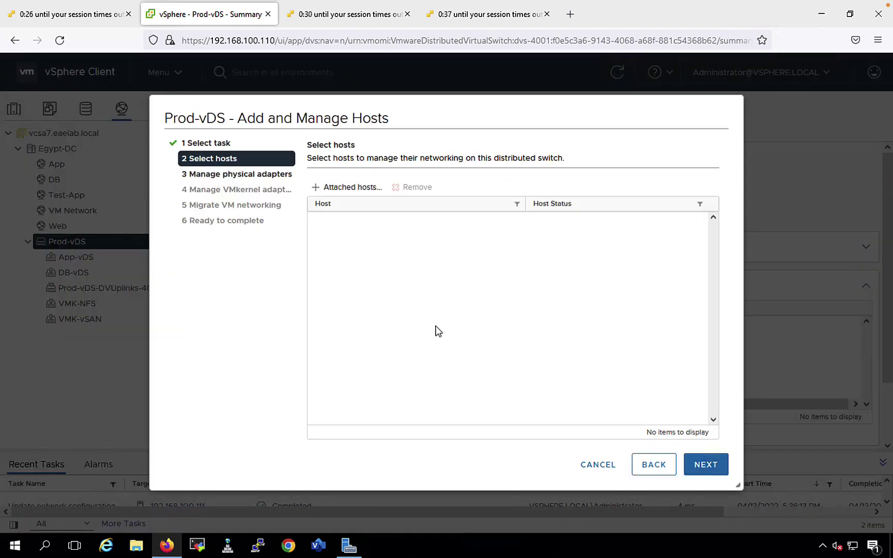
- Choose 192.168.100.112 as the attached member host to manage and keep its physical adapter assignments
{"action": "left_click", "coordinate": [346, 187]}
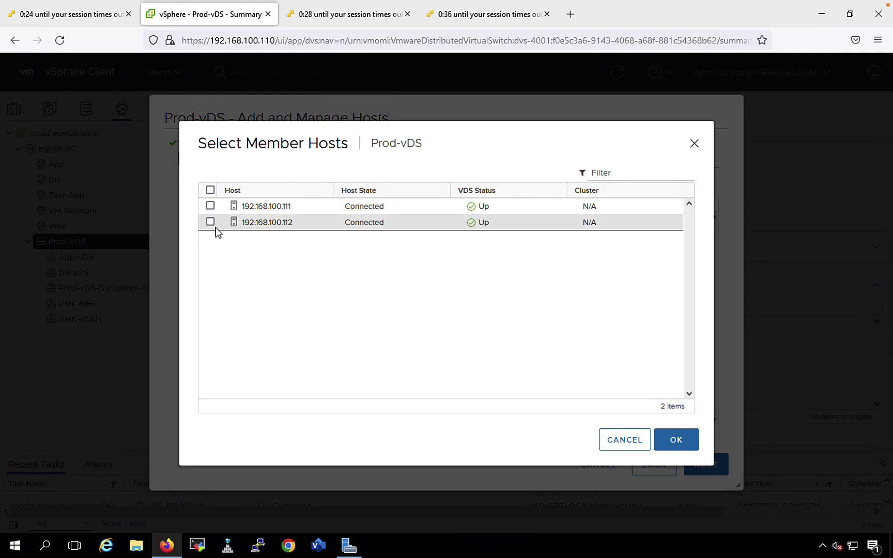
{"action": "left_click", "coordinate": [210, 222]}
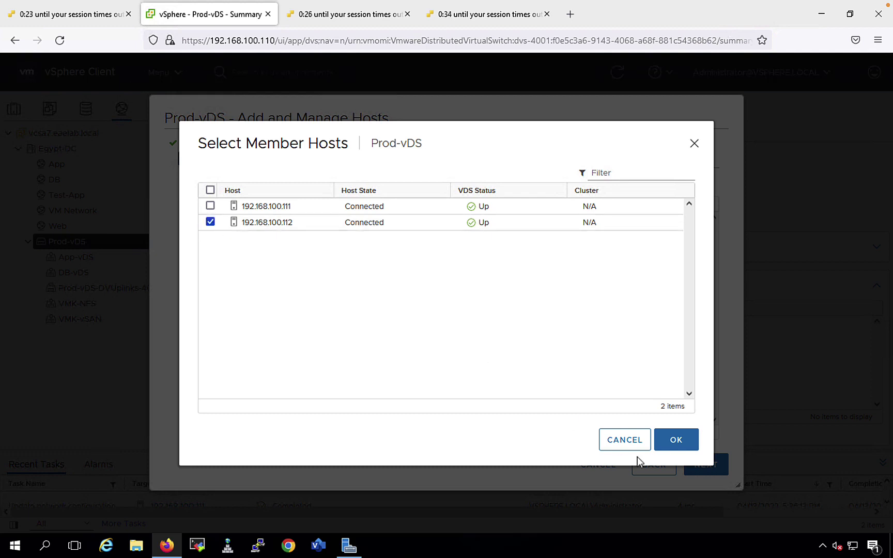
{"action": "left_click", "coordinate": [677, 447]}
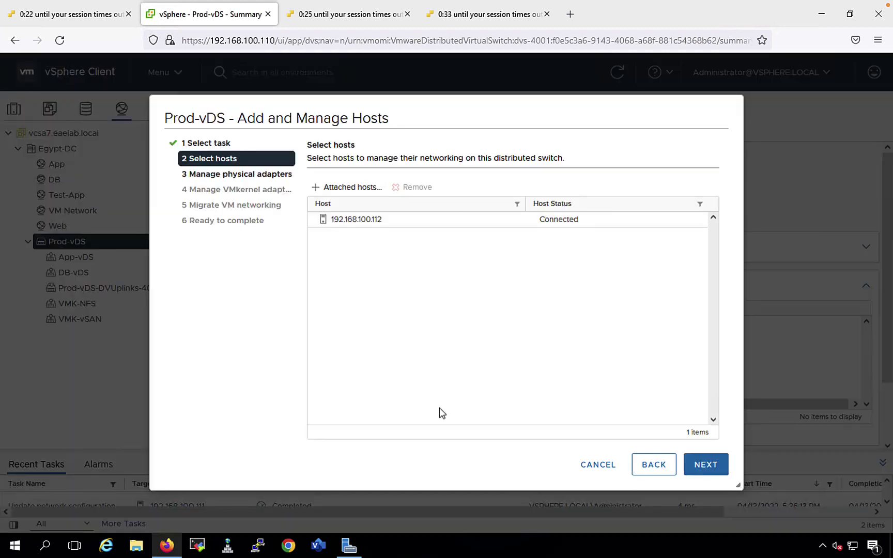
{"action": "left_click", "coordinate": [693, 465]}
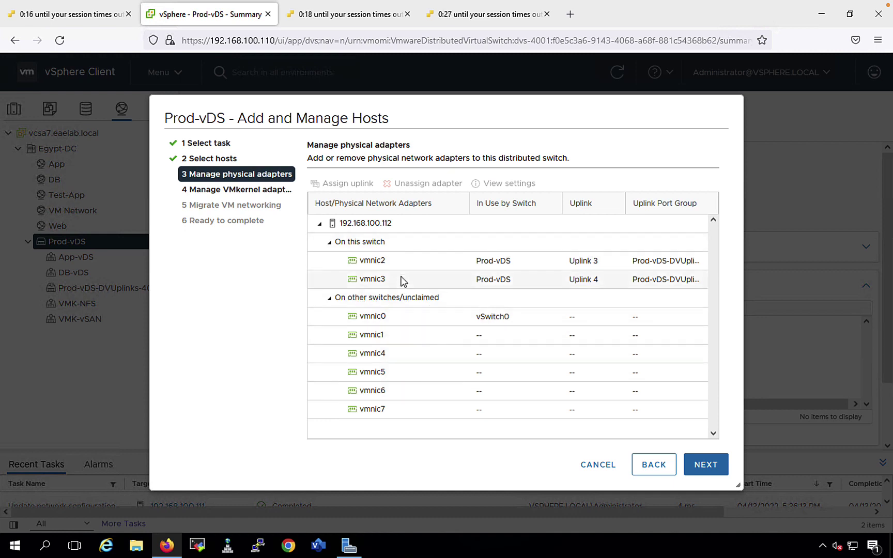
{"action": "left_click", "coordinate": [689, 461]}
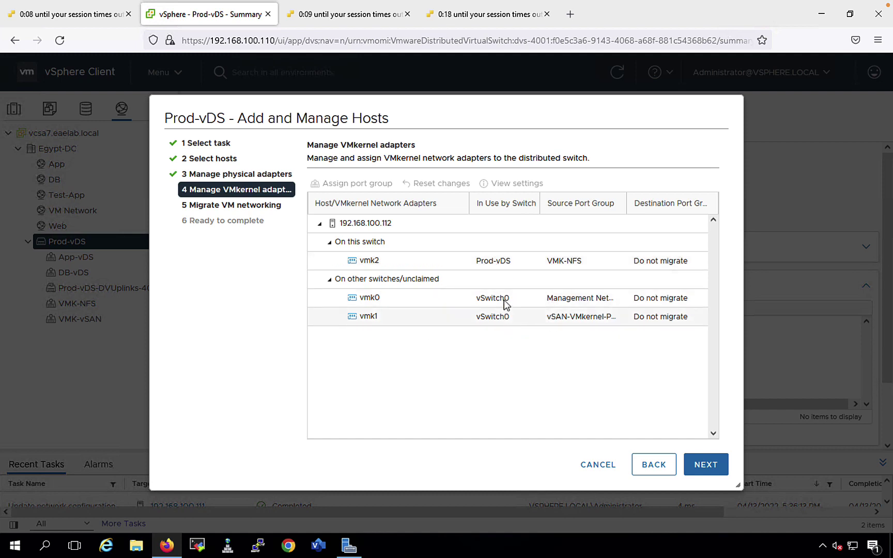
- Reassign the vmk1 VMkernel adapter of host 192.168.100.112 from vSwitch0 to the VMK-vSAN port group
{"action": "left_click", "coordinate": [396, 323]}
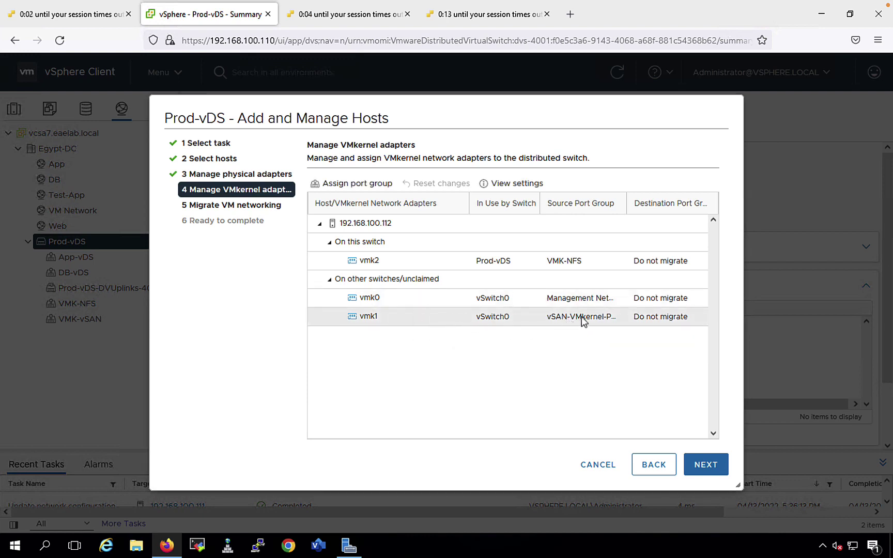
{"action": "left_click", "coordinate": [351, 186]}
{"action": "left_click", "coordinate": [328, 294]}
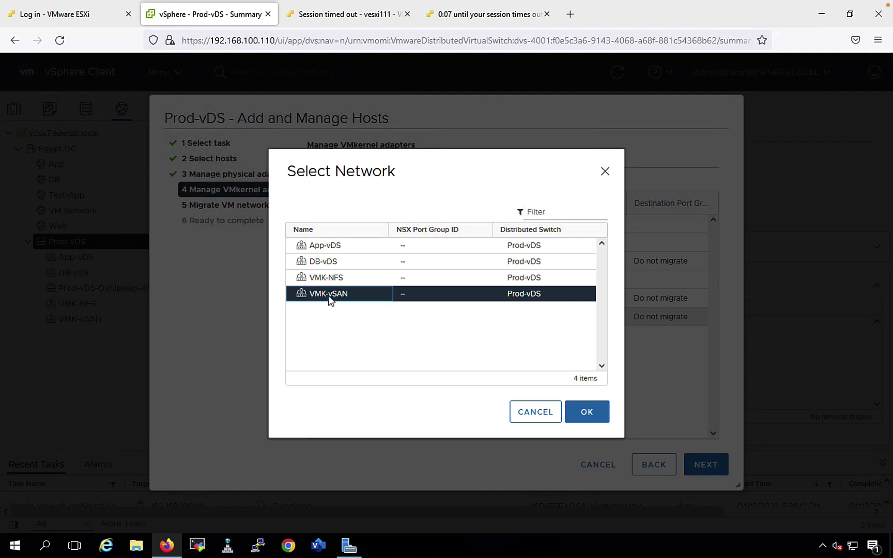
{"action": "left_click", "coordinate": [590, 416]}
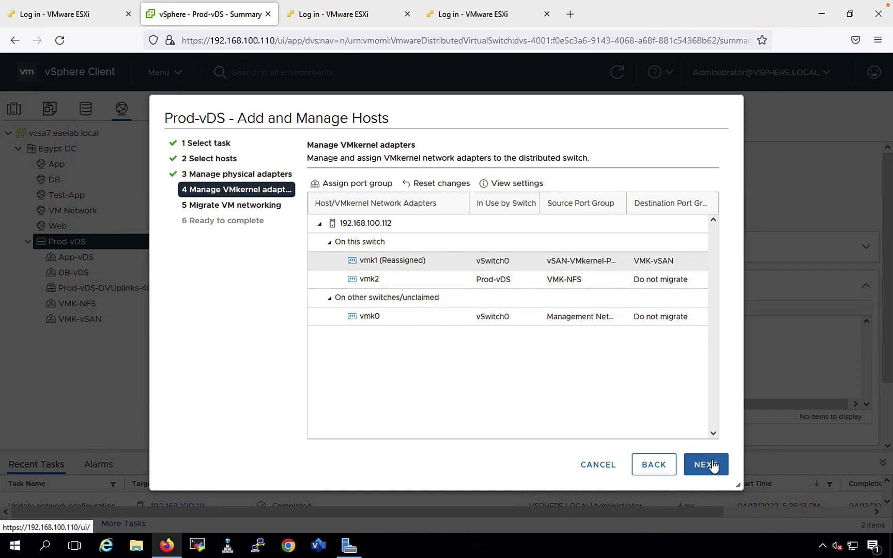
- Leave VM networking unmigrated and finish the Prod-vDS host networking changes for 192.168.100.112
{"action": "left_click", "coordinate": [716, 472]}
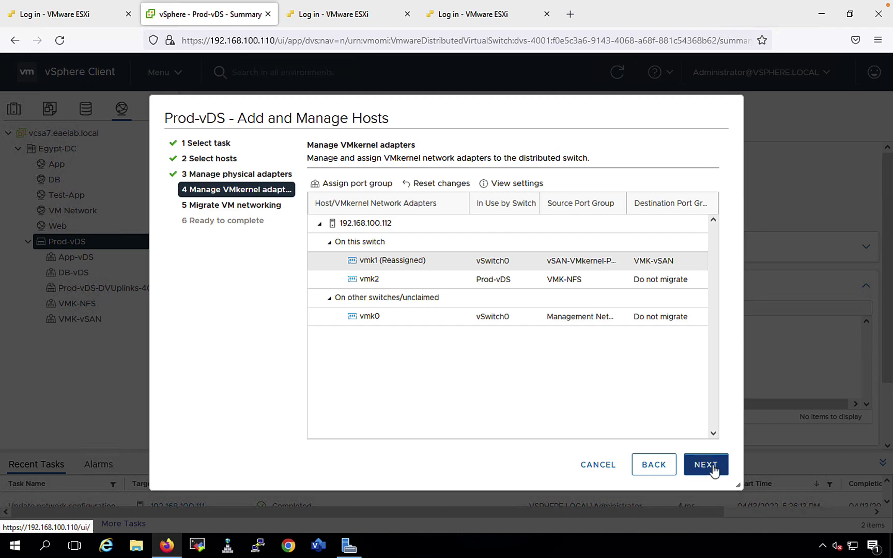
{"action": "left_click", "coordinate": [715, 469]}
{"action": "left_click", "coordinate": [714, 469]}
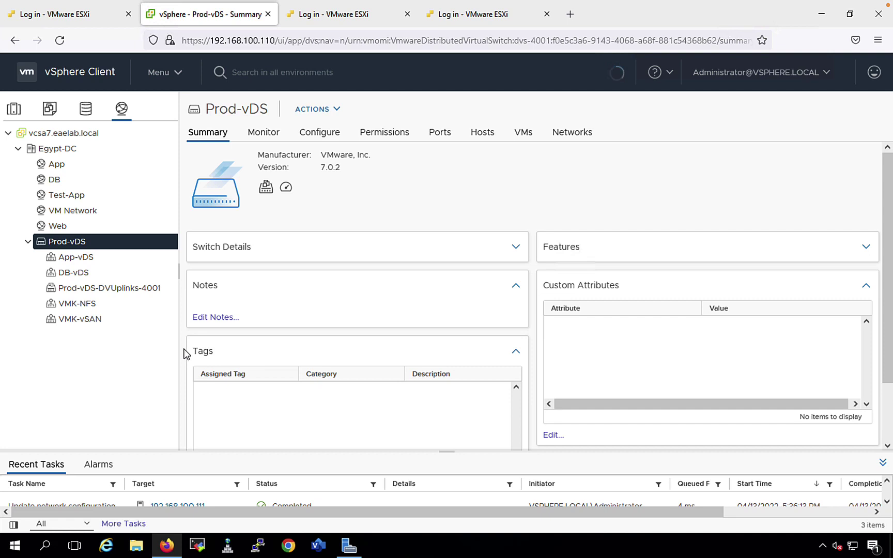
- Review the network labels and switch assignments of the vSAN and NFS VMkernel adapters on host 192.168.100.112
{"action": "left_click", "coordinate": [13, 108]}
{"action": "left_click", "coordinate": [86, 242]}
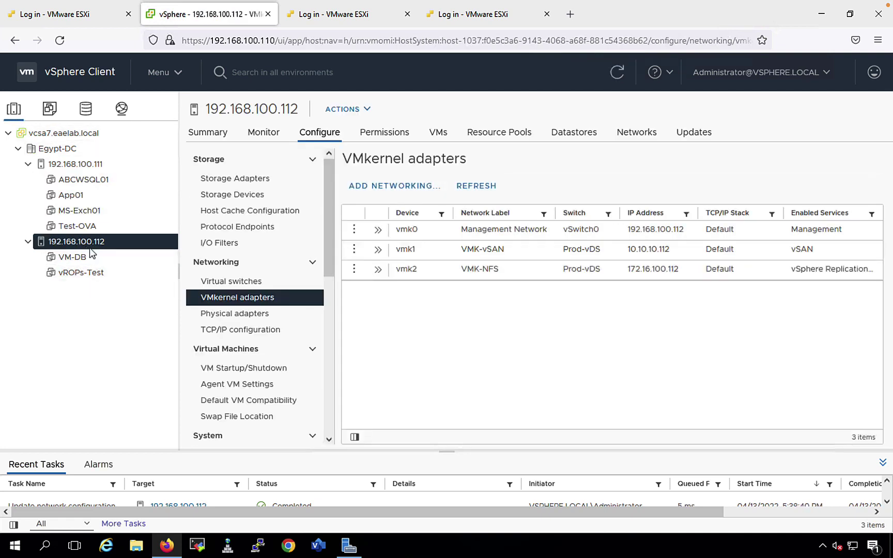
{"action": "double_click", "coordinate": [492, 252]}
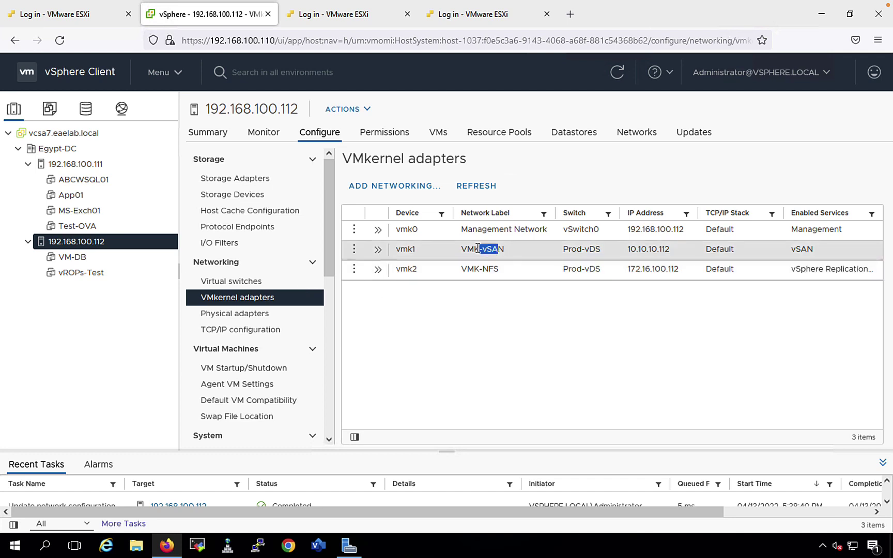
{"action": "left_click_drag", "start_coordinate": [563, 249], "coordinate": [568, 249]}
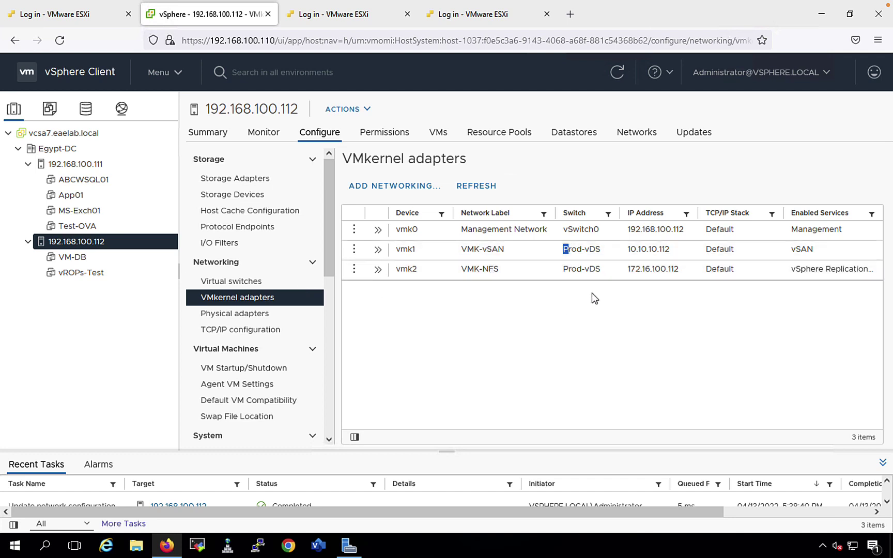
{"action": "left_click", "coordinate": [573, 305]}
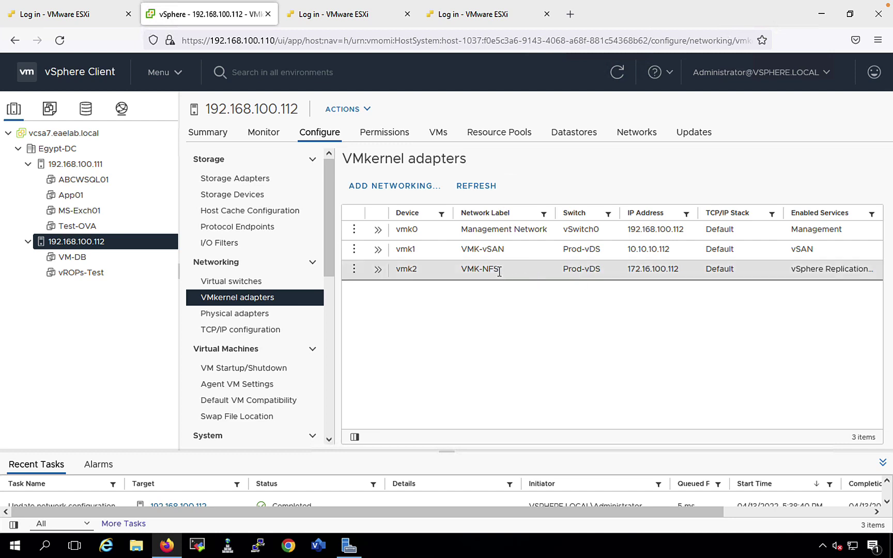
{"action": "left_click_drag", "start_coordinate": [497, 270], "coordinate": [459, 279]}
{"action": "left_click_drag", "start_coordinate": [504, 250], "coordinate": [473, 251]}
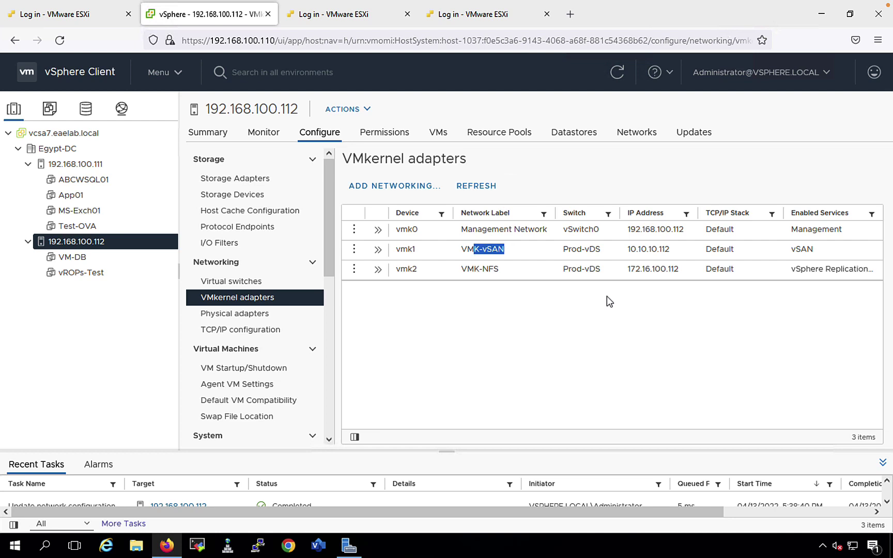
{"action": "left_click", "coordinate": [563, 314]}
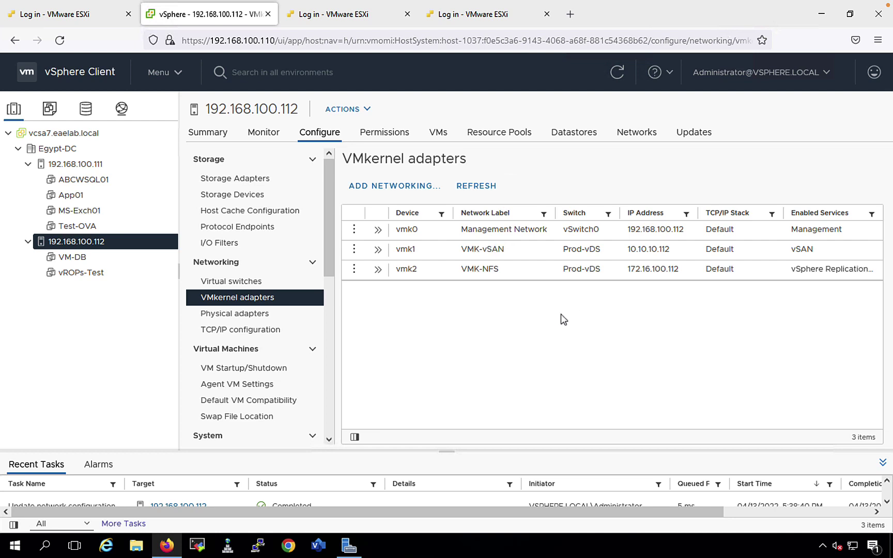